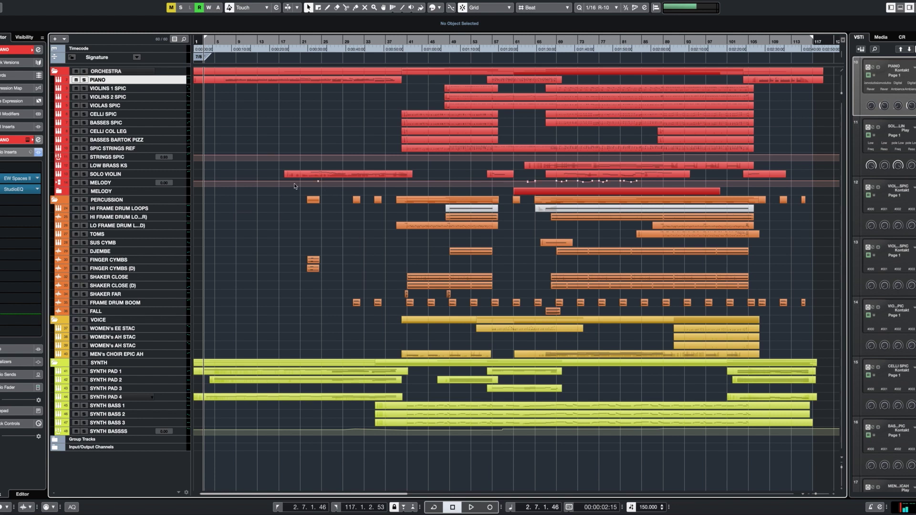
Select the SYNTH PAD 1 track, close the SYNTH PAD 2 key editor, and open the opening part on SYNTH PAD 4.
{"action": "left_click", "coordinate": [123, 373]}
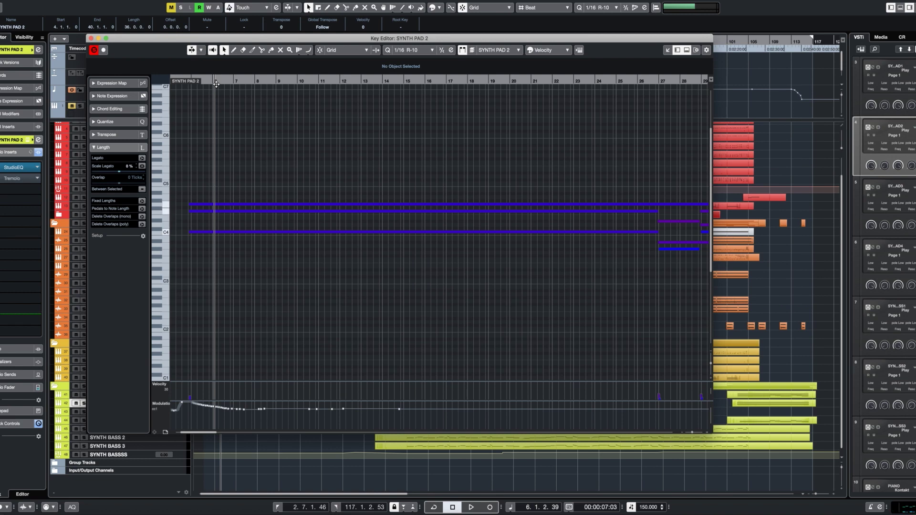
{"action": "left_click", "coordinate": [91, 40]}
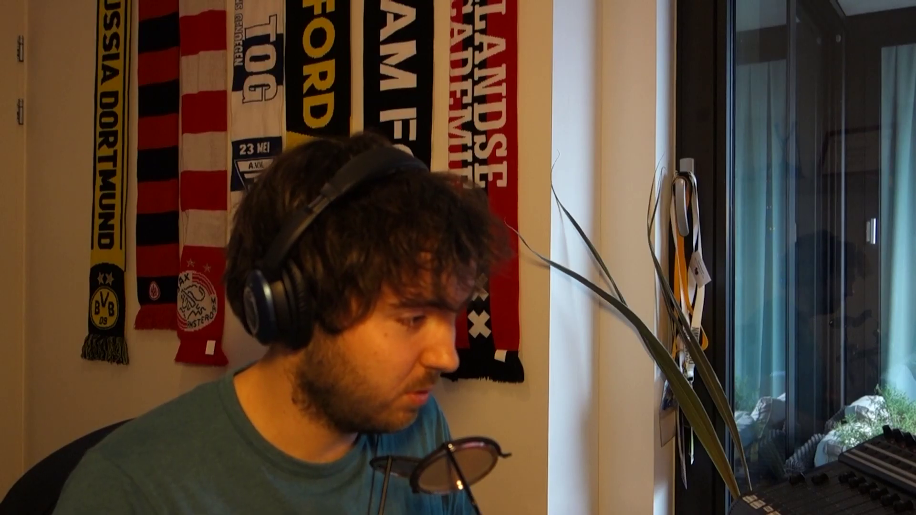
{"action": "left_click", "coordinate": [209, 422]}
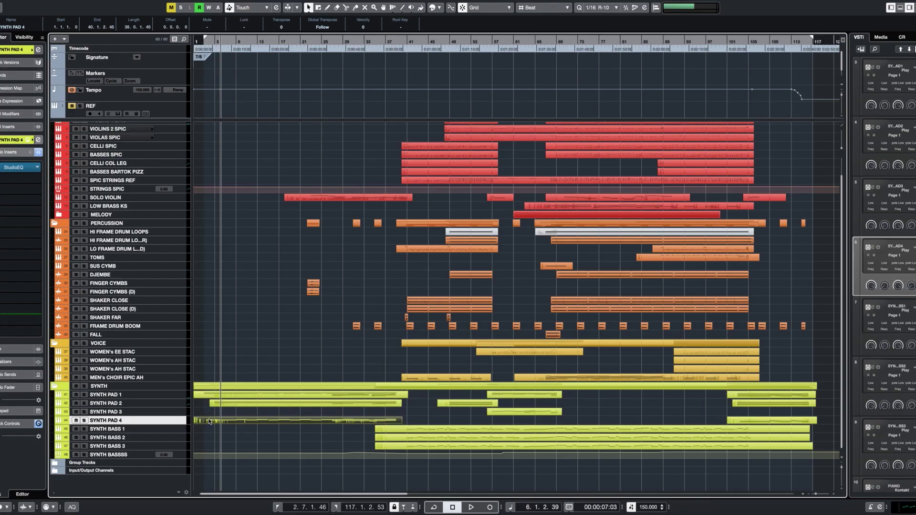
{"action": "double_click", "coordinate": [209, 421]}
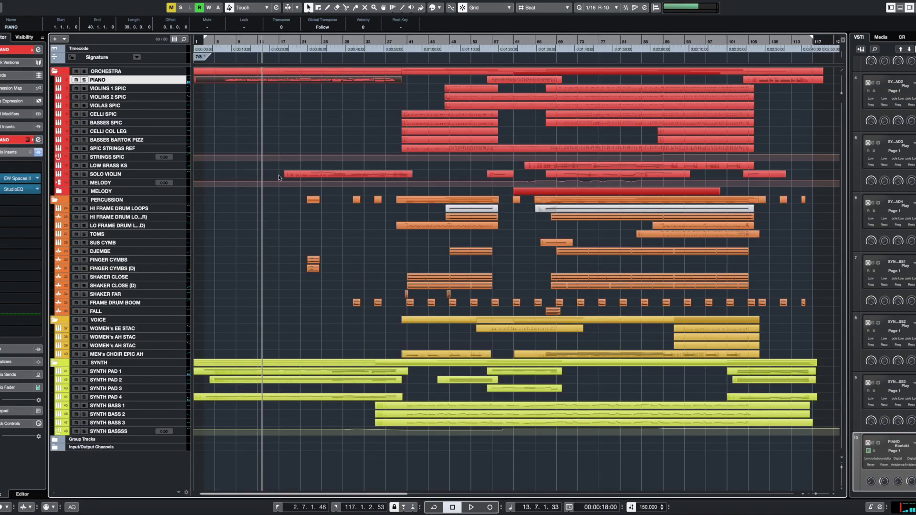
Select the FINGER CYMBS track and place the playback position just after bar 22, at the start of its part.
{"action": "key", "text": "super+e"}
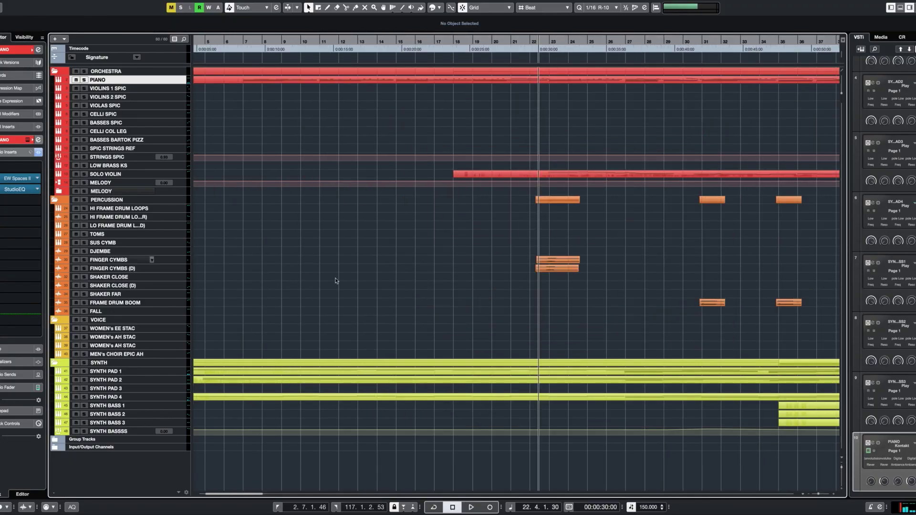
{"action": "scroll", "coordinate": [335, 281], "scroll_direction": "right", "scroll_amount": 5}
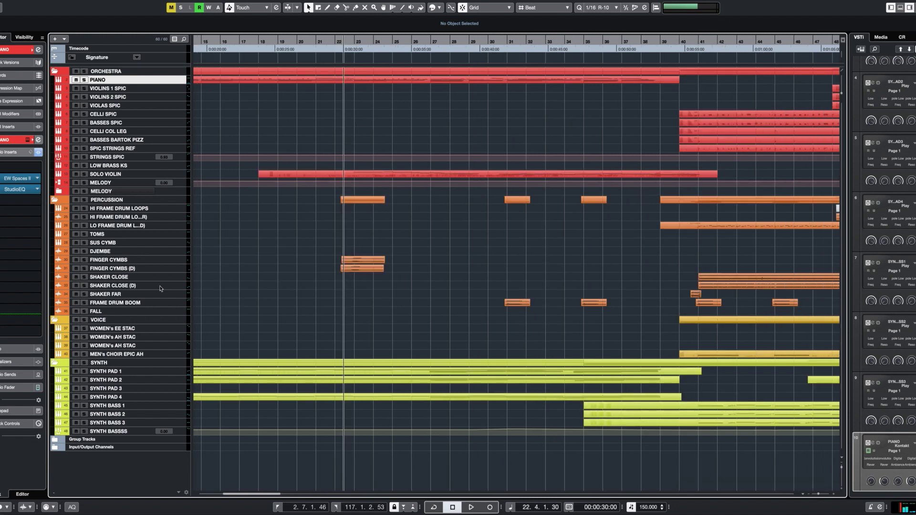
{"action": "left_click", "coordinate": [118, 261], "text": "shift"}
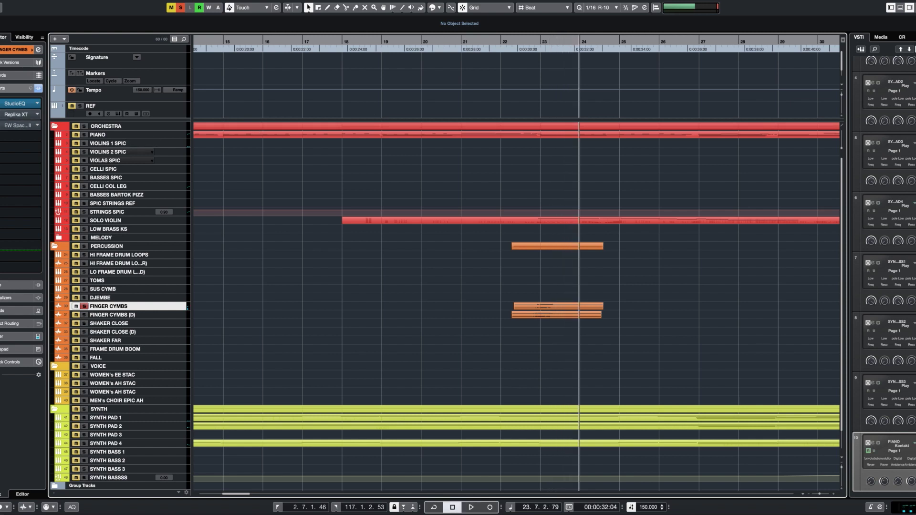
{"action": "left_click", "coordinate": [517, 46]}
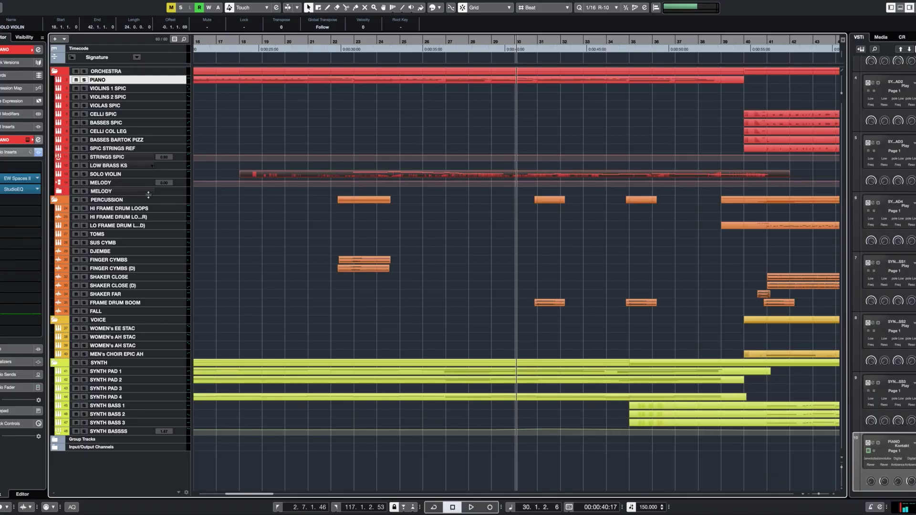
Select the SOLO VIOLIN part and examine its short ornament notes just before bar 34 in the key editor.
{"action": "left_click", "coordinate": [290, 175]}
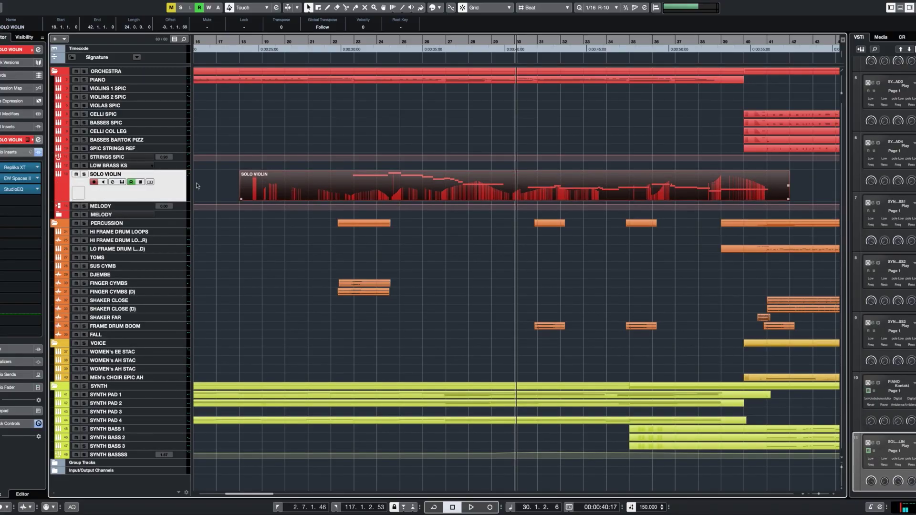
{"action": "left_click", "coordinate": [28, 139]}
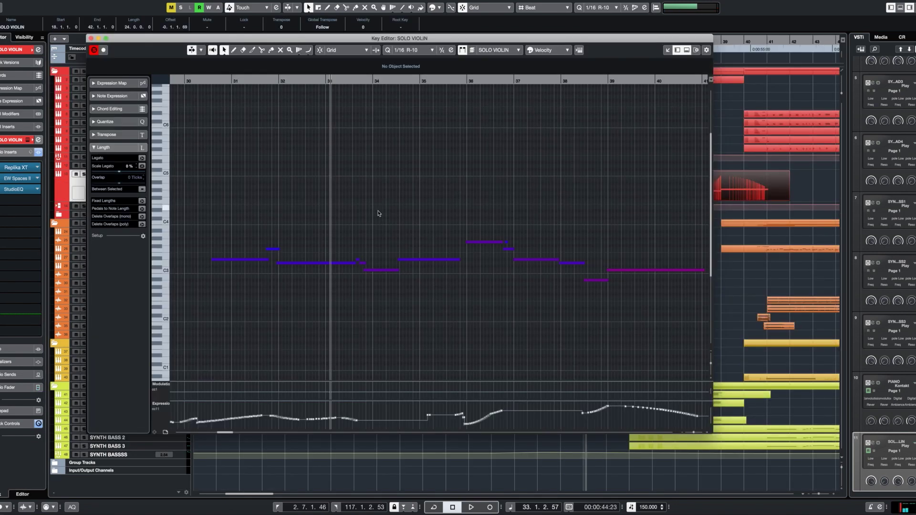
{"action": "key", "text": "h"}
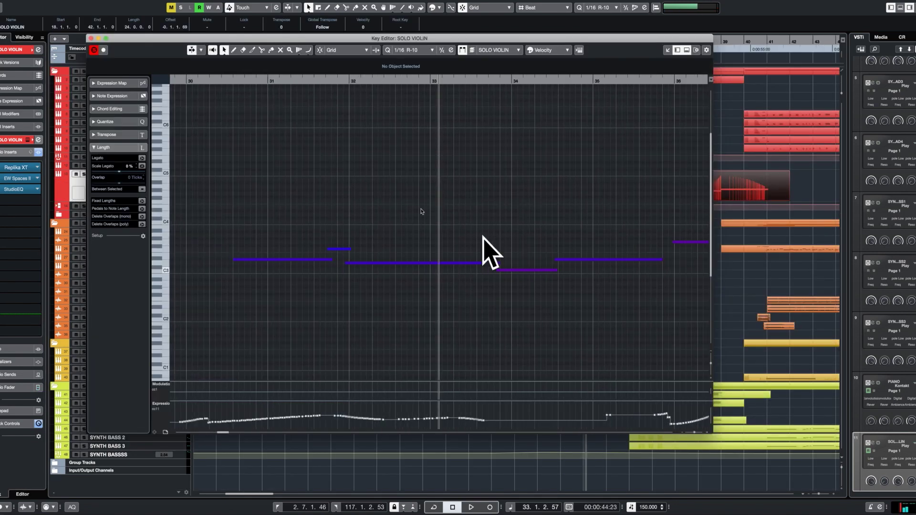
{"action": "key", "text": "g"}
{"action": "left_click_drag", "start_coordinate": [497, 246], "coordinate": [447, 330]}
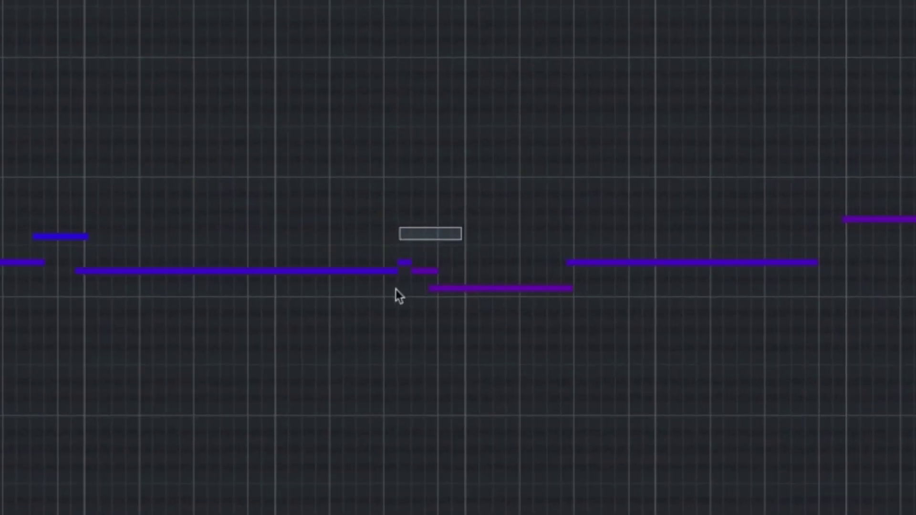
{"action": "left_click_drag", "start_coordinate": [270, 508], "coordinate": [270, 510]}
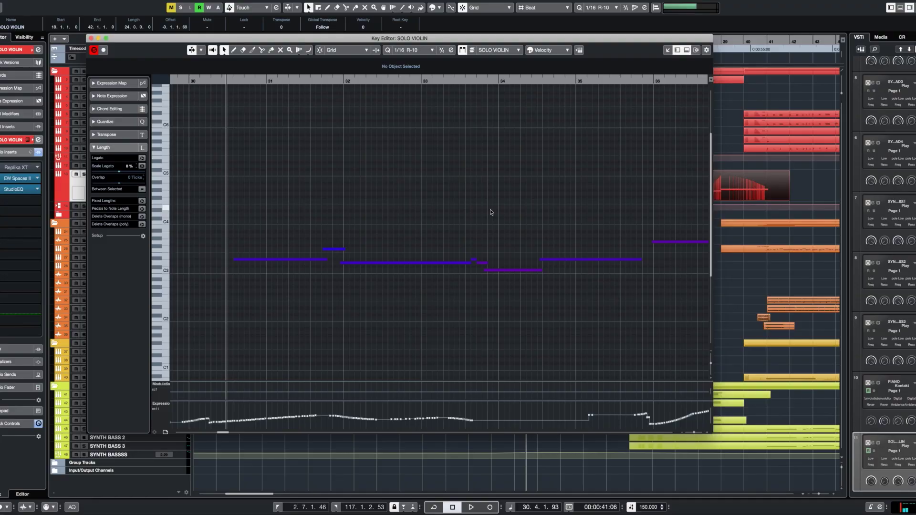
Examine the solo violin's notes and expression curve from bar 36 to bar 41, and close the key editor.
{"action": "scroll", "coordinate": [491, 212], "scroll_direction": "right", "scroll_amount": 4}
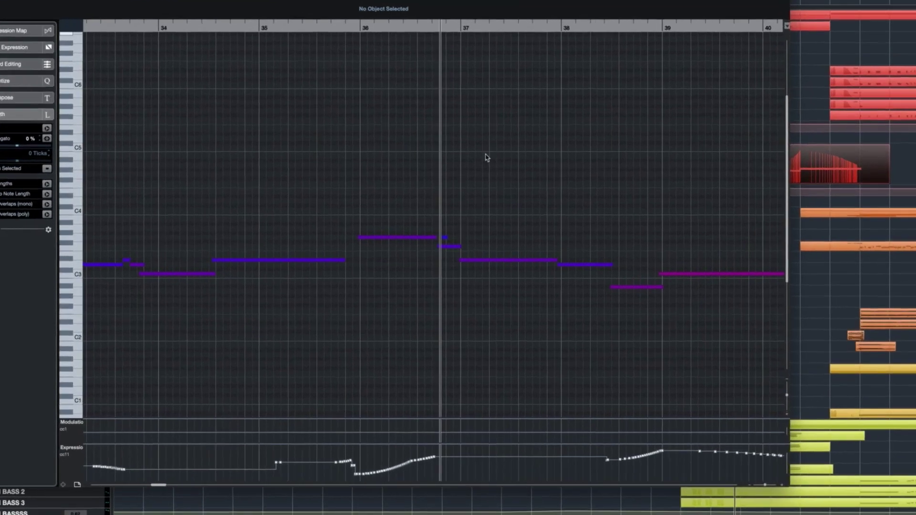
{"action": "scroll", "coordinate": [459, 230], "scroll_direction": "up", "scroll_amount": 5}
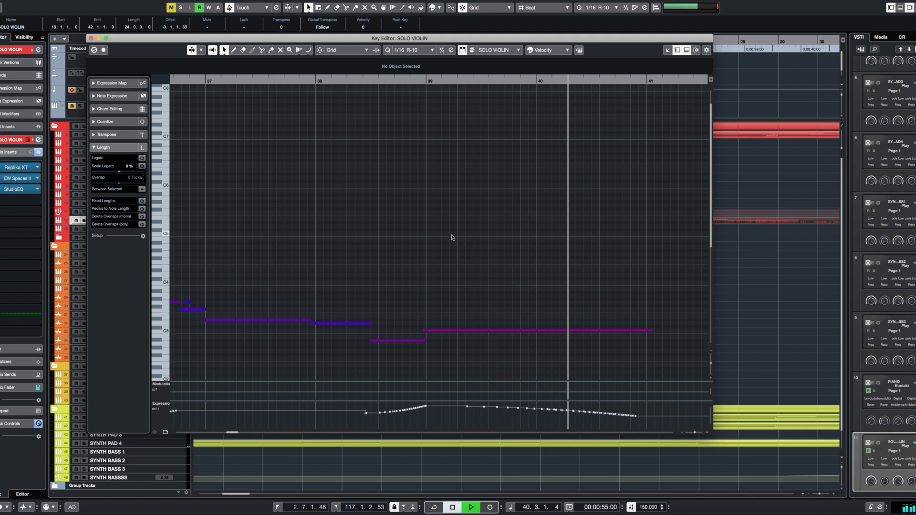
{"action": "left_click", "coordinate": [90, 39]}
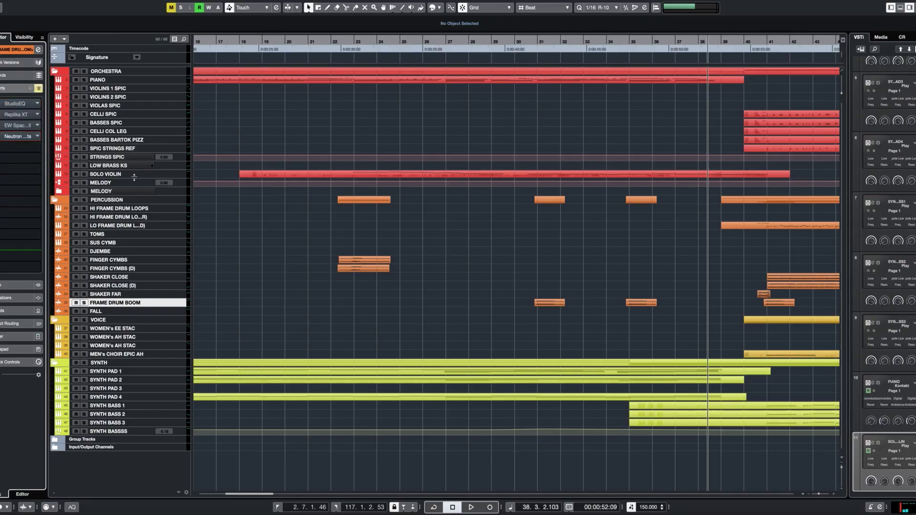
Inspect the offline processing of the FRAME DRUM BOOM event near bar 31 and select its track.
{"action": "left_click", "coordinate": [548, 303]}
{"action": "right_click", "coordinate": [549, 304]}
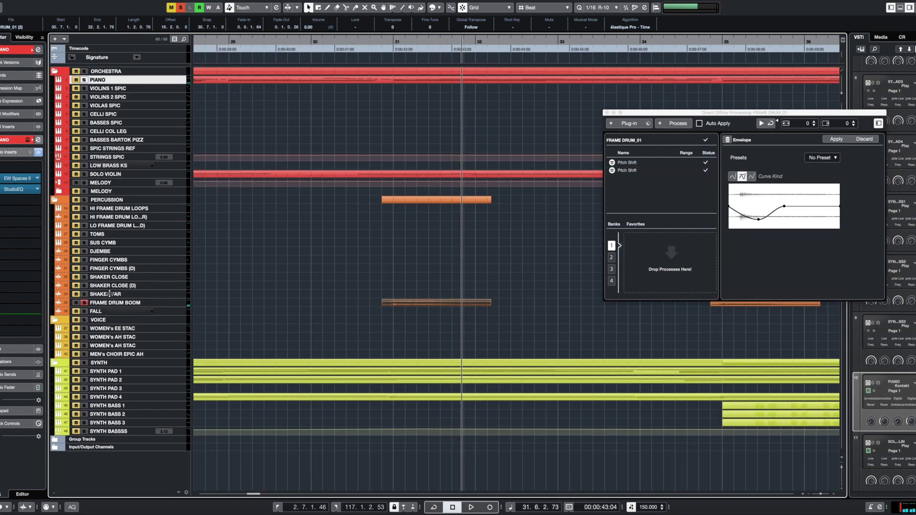
{"action": "left_click", "coordinate": [110, 302]}
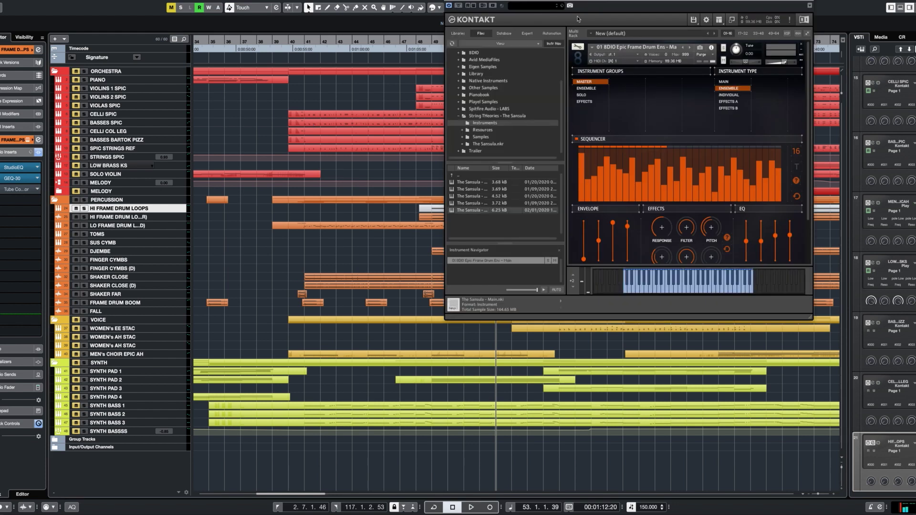
Inspect the Kontakt instruments of HI FRAME DRUM LOOPS and LO FRAME DRUM LOOPS (D), and select the low loop part.
{"action": "left_click_drag", "start_coordinate": [663, 0], "coordinate": [569, 53]}
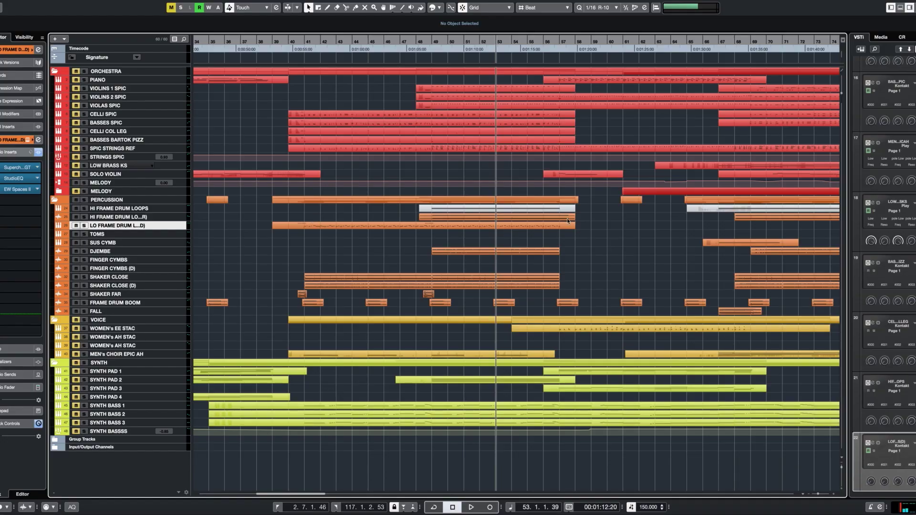
{"action": "key", "text": "e"}
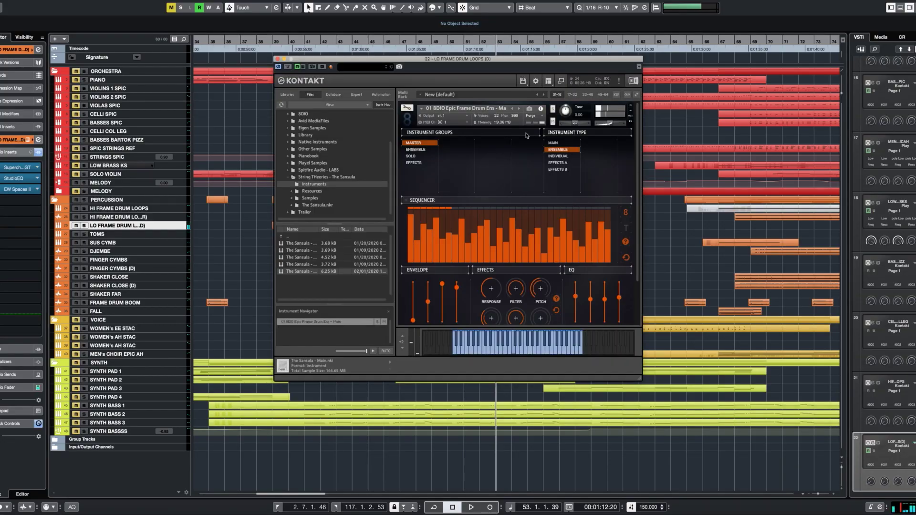
{"action": "left_click", "coordinate": [277, 59]}
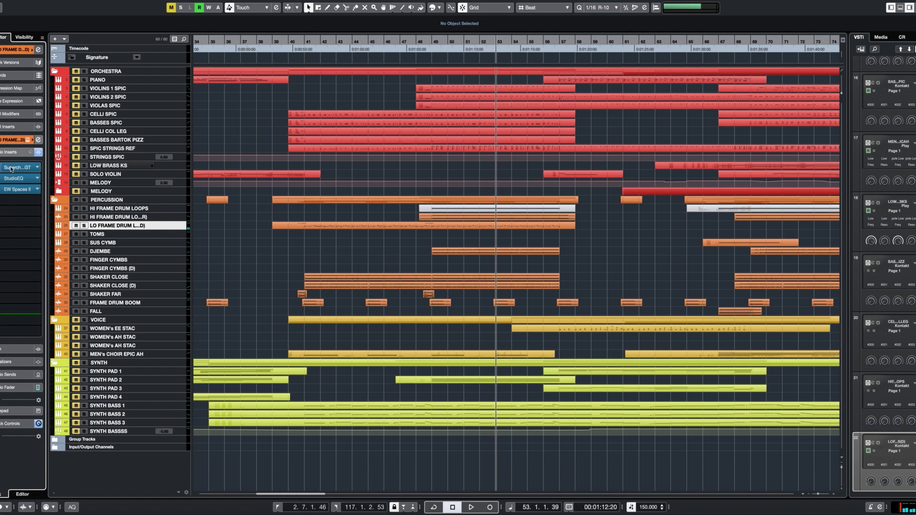
{"action": "left_click", "coordinate": [519, 227]}
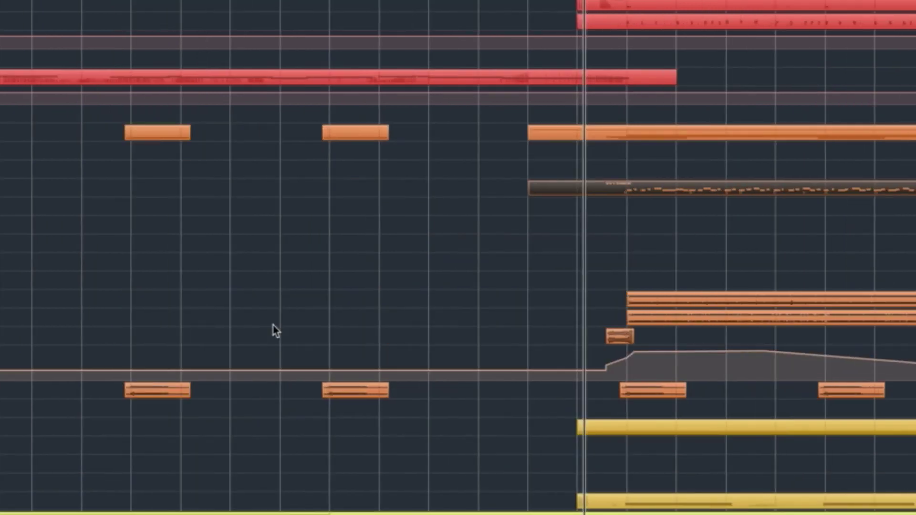
Play back the percussion section around the shaker entrances and toggle solo on the DJEMBE track.
{"action": "key", "text": "h"}
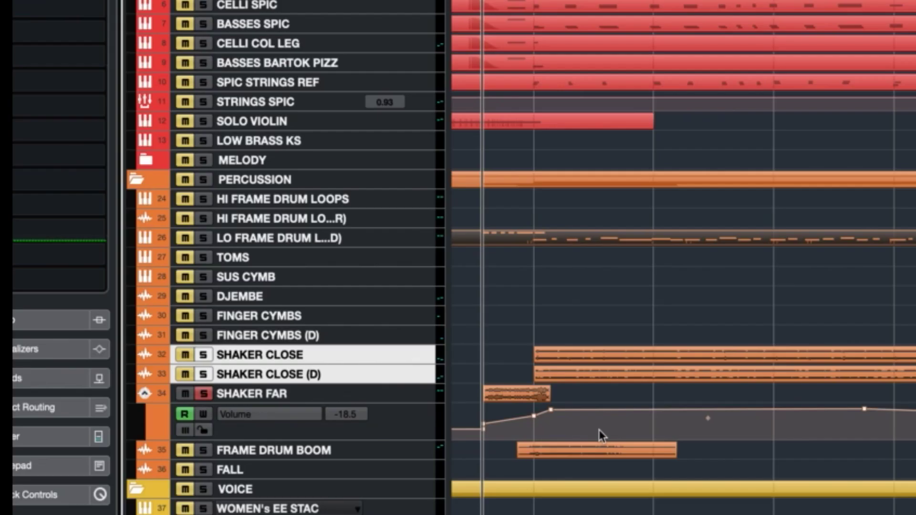
{"action": "key", "text": "space"}
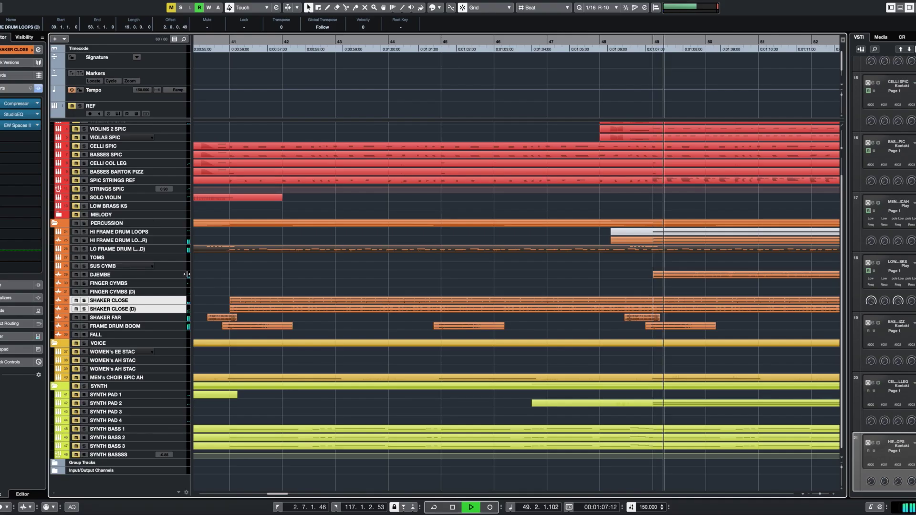
{"action": "left_click", "coordinate": [84, 275]}
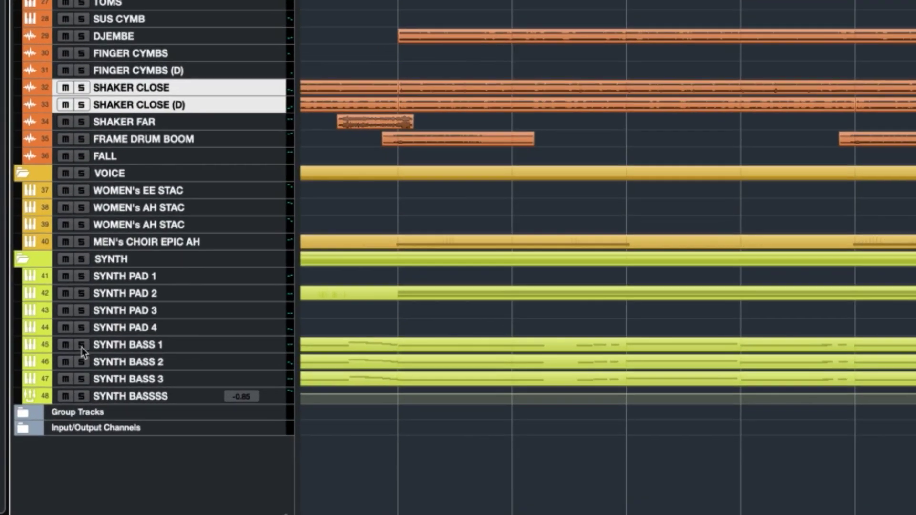
Solo SYNTH BASS 1, SYNTH BASS 2 and SYNTH BASS 3 and go back to where the voice part enters.
{"action": "left_click", "coordinate": [84, 405]}
{"action": "left_click", "coordinate": [84, 414]}
{"action": "scroll", "coordinate": [418, 337], "scroll_direction": "left", "scroll_amount": 10}
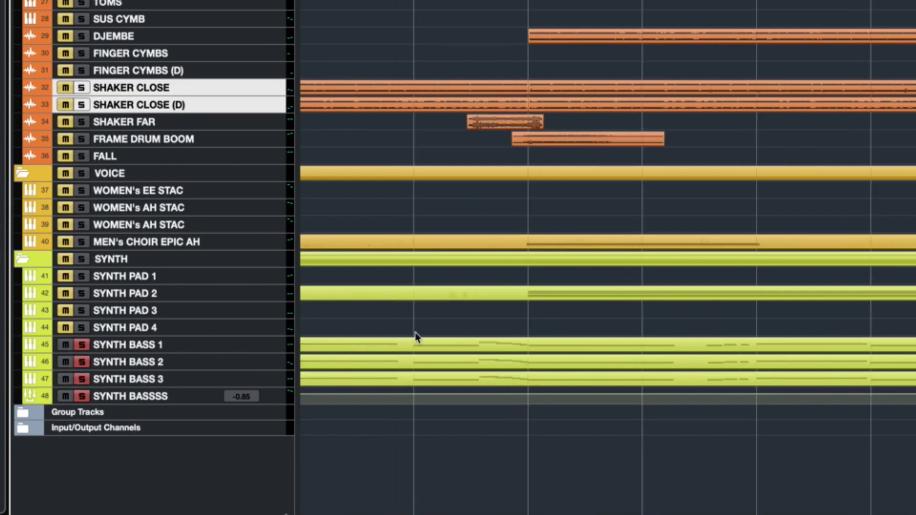
{"action": "scroll", "coordinate": [678, 387], "scroll_direction": "left", "scroll_amount": 5}
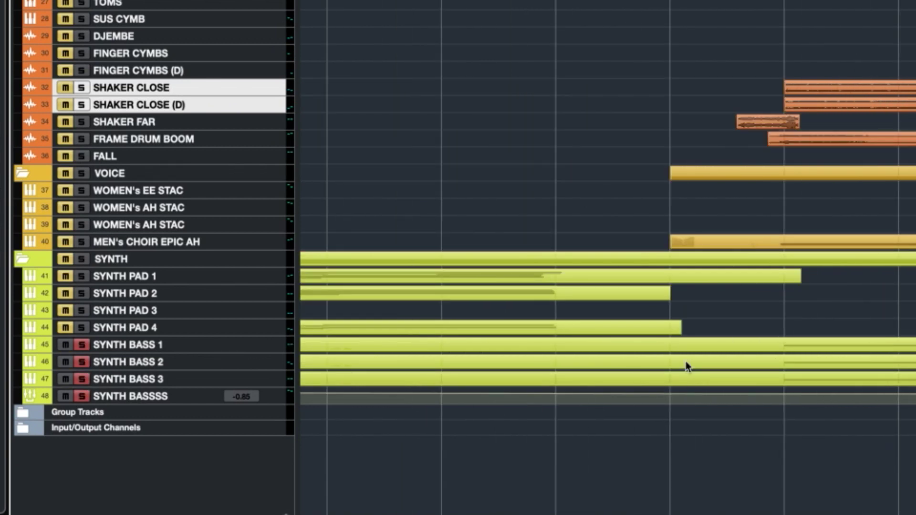
Go through the three synth bass tracks individually, and select SYNTH BASS 1 through SYNTH BASS 3 together.
{"action": "left_click", "coordinate": [275, 350]}
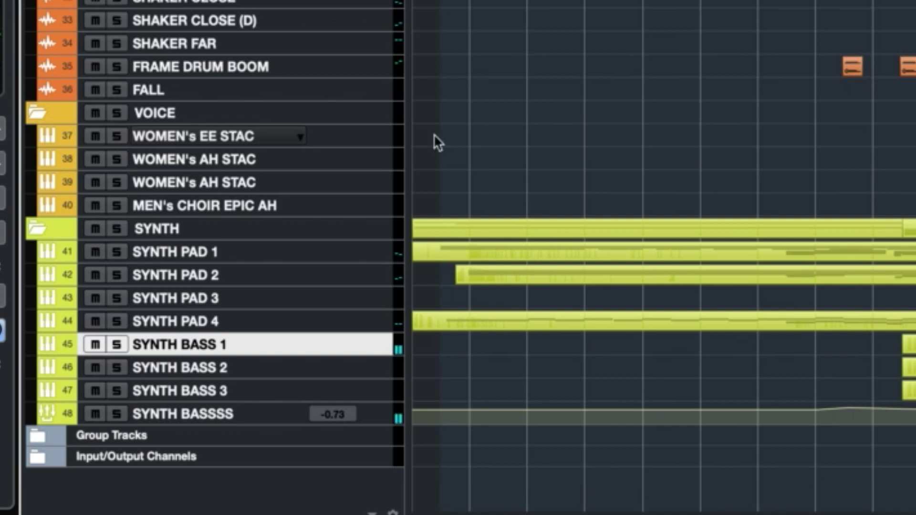
{"action": "left_click", "coordinate": [242, 391]}
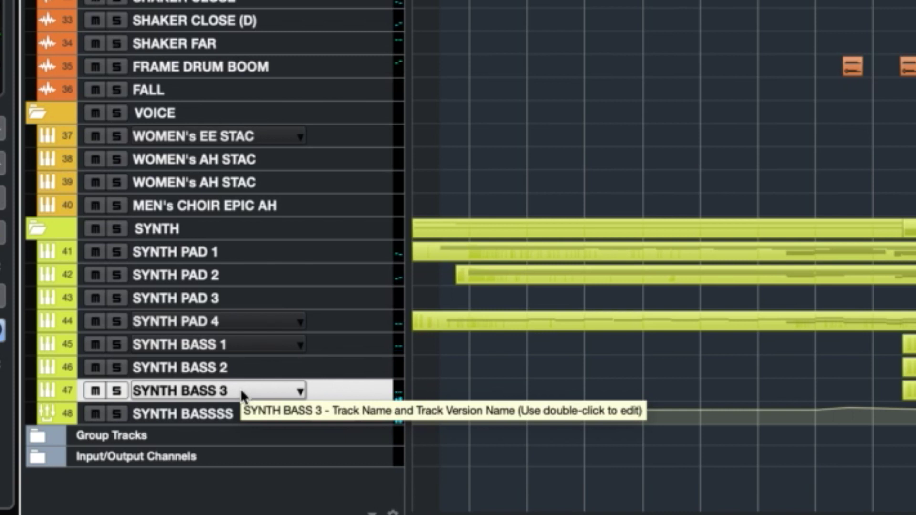
{"action": "left_click", "coordinate": [247, 369]}
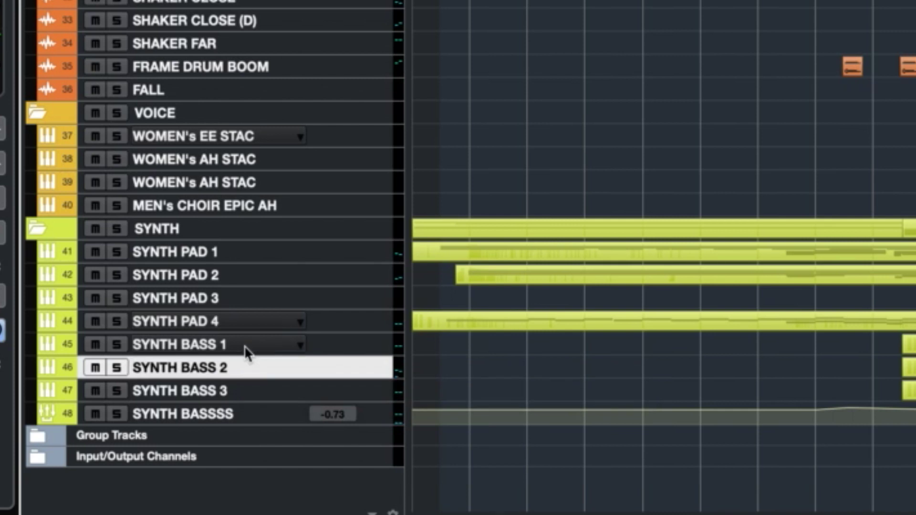
{"action": "left_click", "coordinate": [239, 353]}
{"action": "left_click", "coordinate": [237, 395], "text": "shift"}
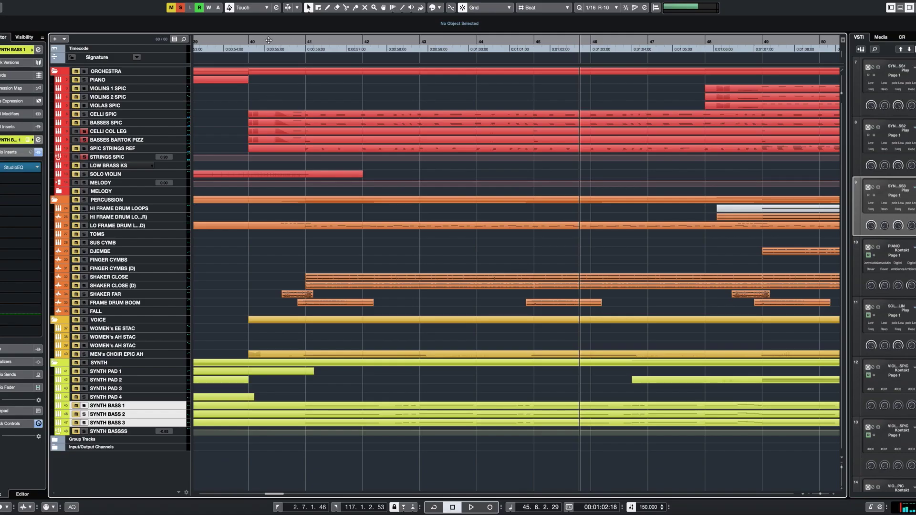
Play the soloed CELLI COL LEG and BASSES BARTOK PIZZ tracks from bar 40.
{"action": "left_click", "coordinate": [255, 42]}
{"action": "key", "text": "space"}
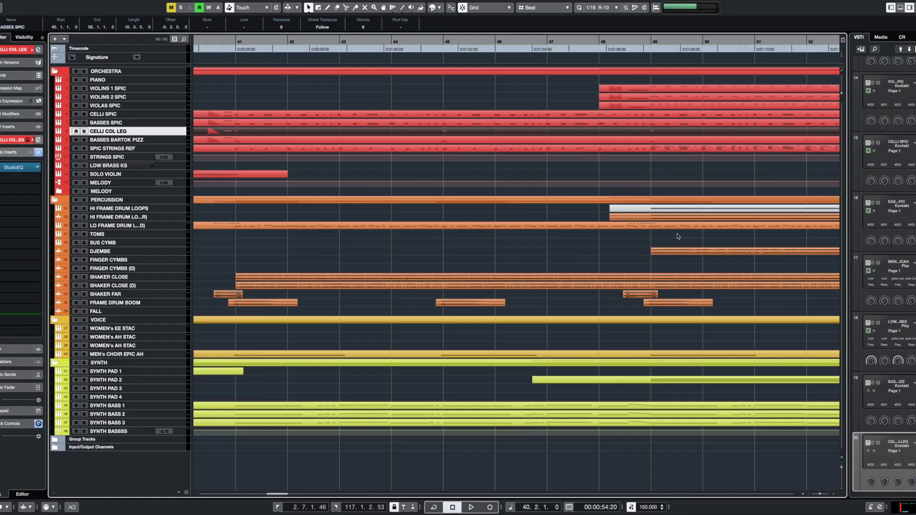
Turn on auto-scroll in the key editor while the PIANO part starting at bar 56 plays.
{"action": "scroll", "coordinate": [677, 236], "scroll_direction": "right", "scroll_amount": 10}
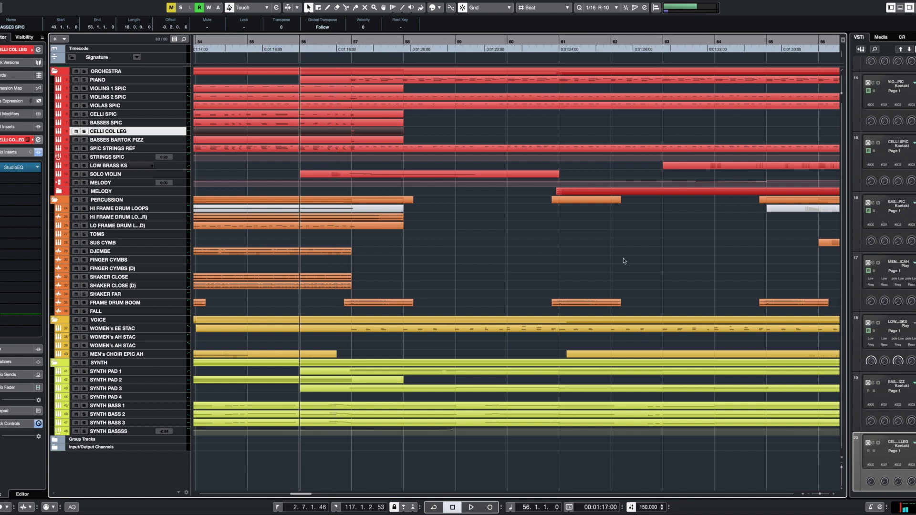
{"action": "scroll", "coordinate": [623, 257], "scroll_direction": "left", "scroll_amount": 3}
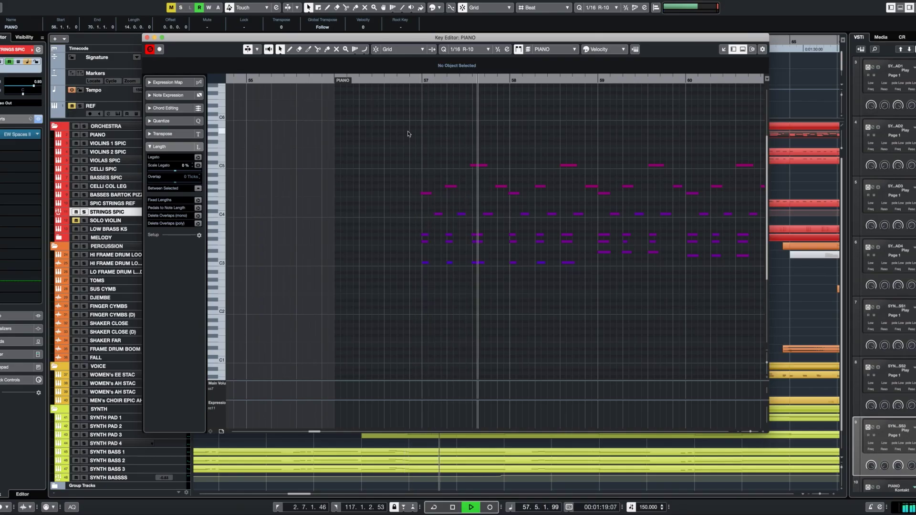
{"action": "key", "text": "f"}
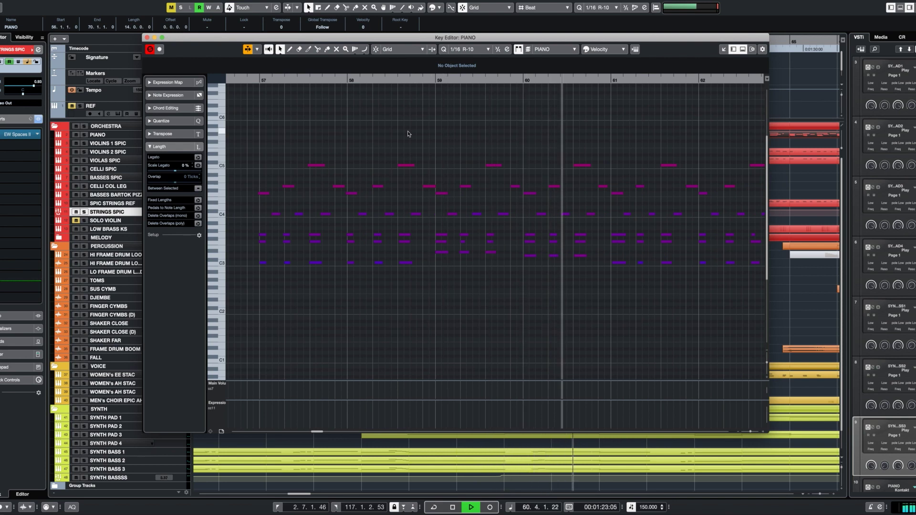
Close the piano's key editor and play the soloed women's staccato part from about bar 57 in its key editor with auto-scroll on.
{"action": "key", "text": "Escape"}
{"action": "key", "text": "space"}
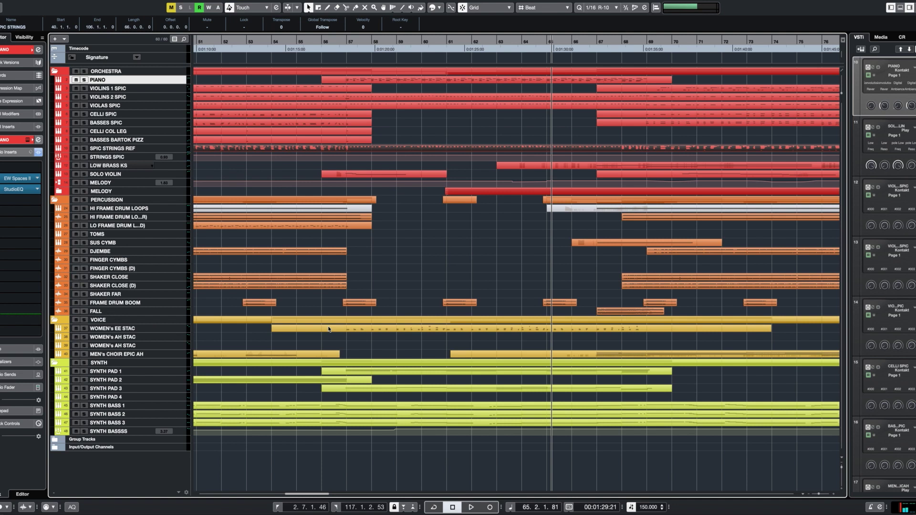
{"action": "left_click", "coordinate": [329, 329]}
{"action": "left_click", "coordinate": [340, 44]}
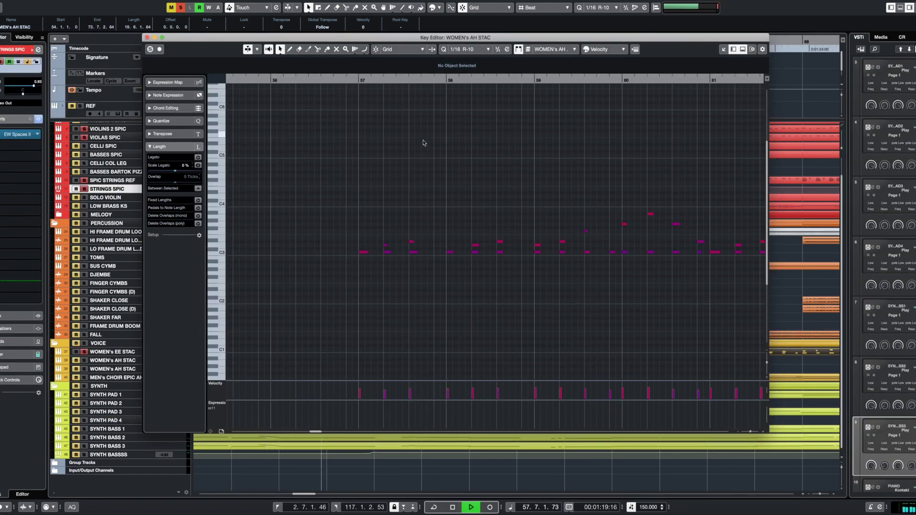
{"action": "key", "text": "f"}
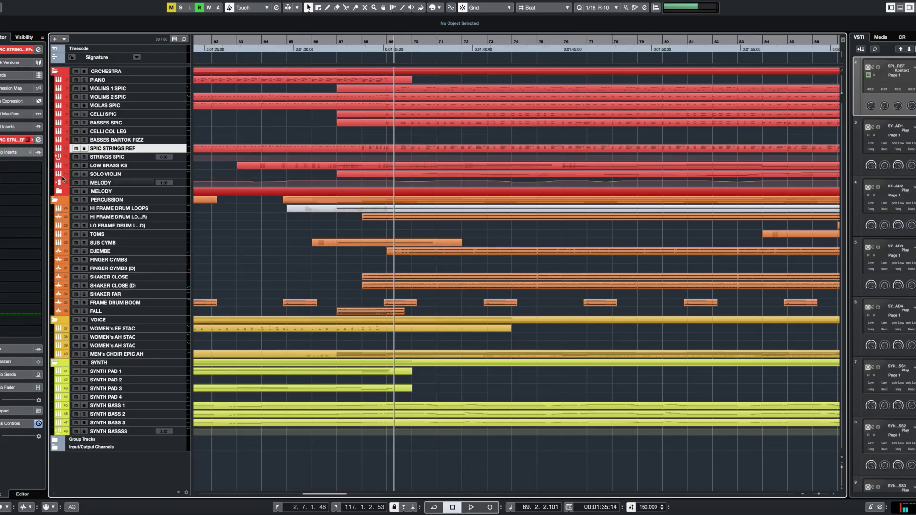
Show and enlarge the volume automation lanes of the SOLO VIOLIN and MELODY tracks, and select the SOLO VIOLIN volume lane.
{"action": "left_click", "coordinate": [62, 179]}
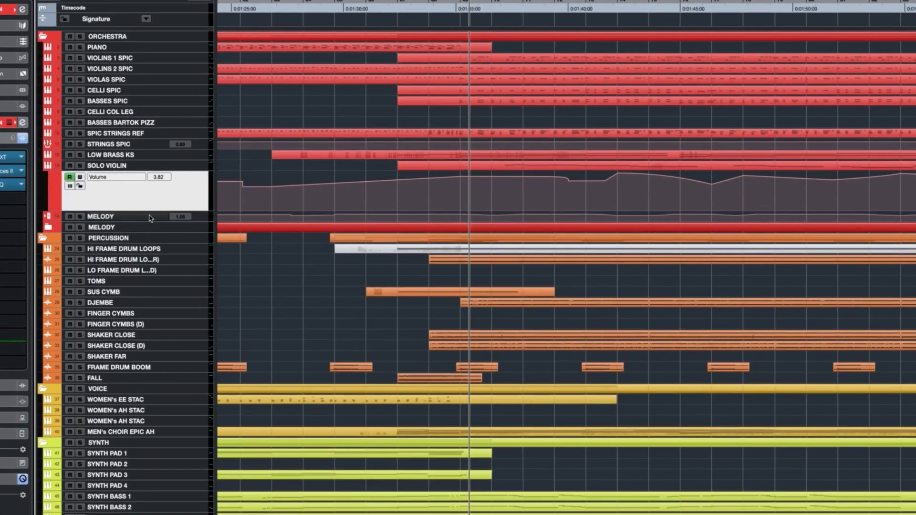
{"action": "left_click", "coordinate": [150, 218]}
{"action": "left_click_drag", "start_coordinate": [149, 222], "coordinate": [154, 269]}
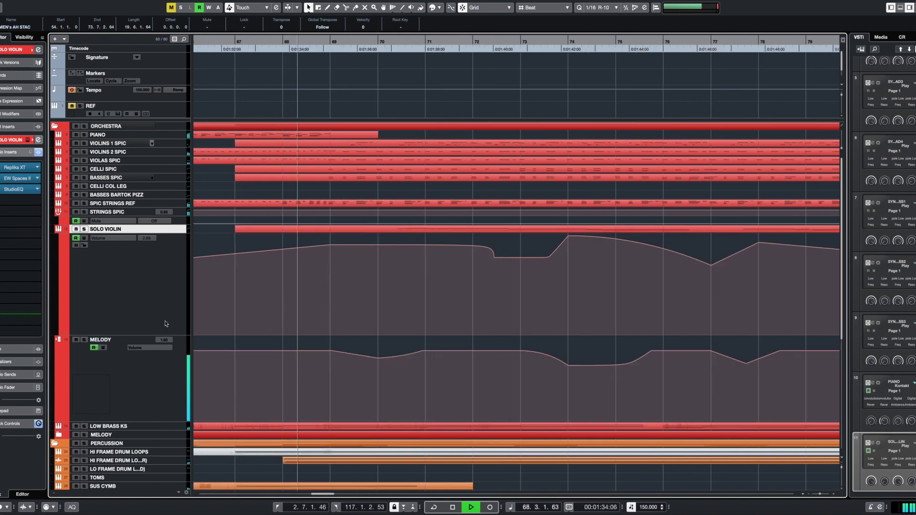
{"action": "left_click", "coordinate": [318, 315]}
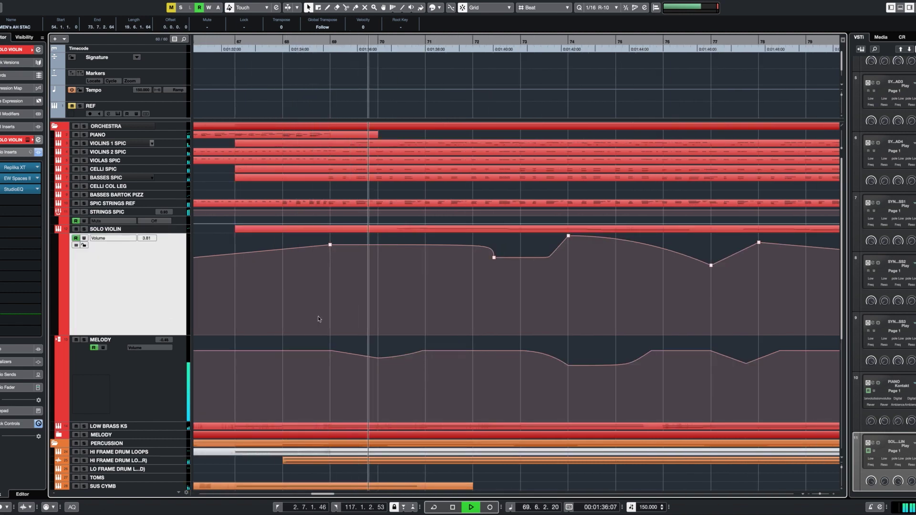